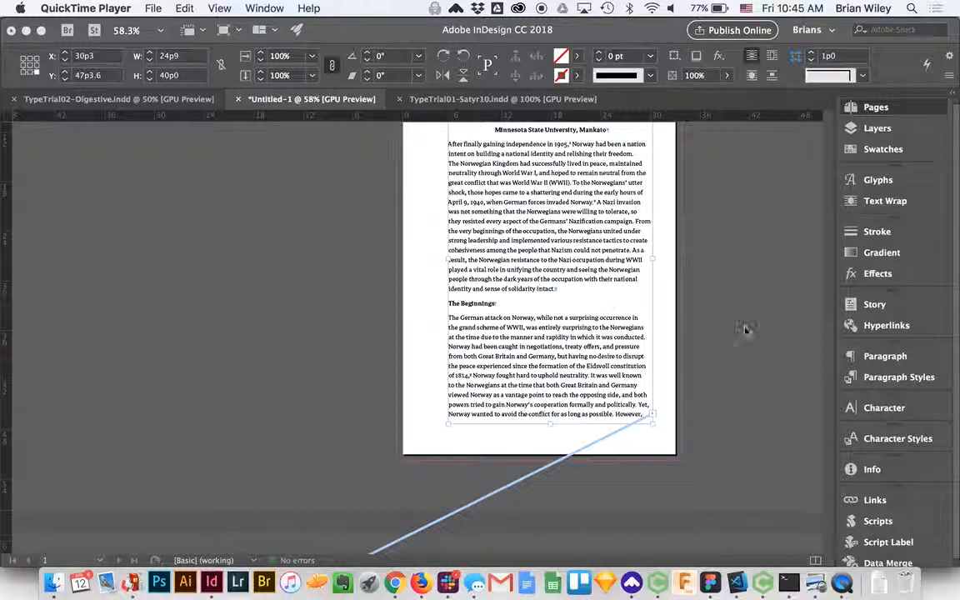
- Examine how the text frames are threaded from page 1 through the two following spreads
{"action": "left_click", "coordinate": [712, 300]}
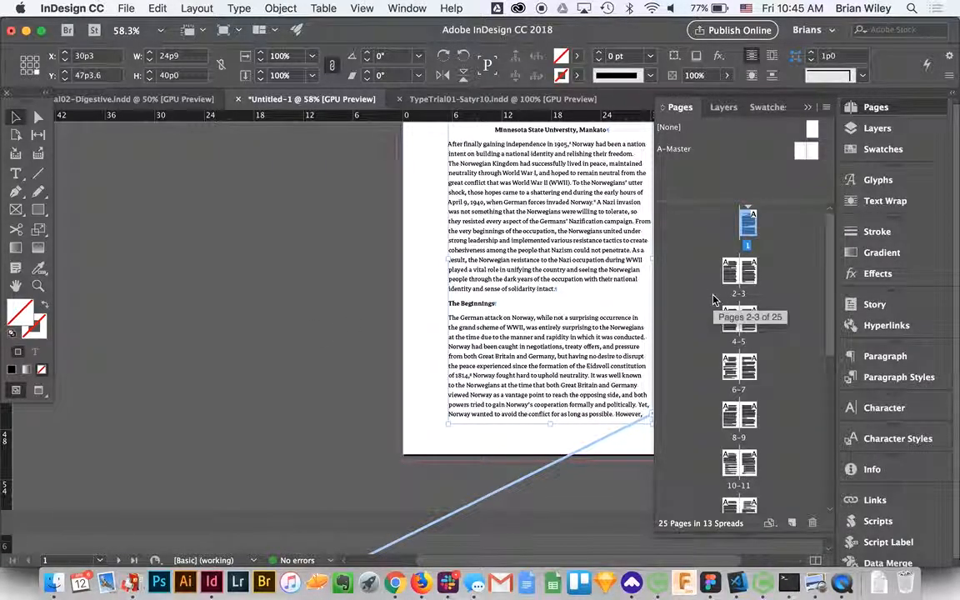
{"action": "scroll", "coordinate": [387, 307], "scroll_direction": "up", "scroll_amount": 4}
{"action": "scroll", "coordinate": [388, 307], "scroll_direction": "right", "scroll_amount": 4}
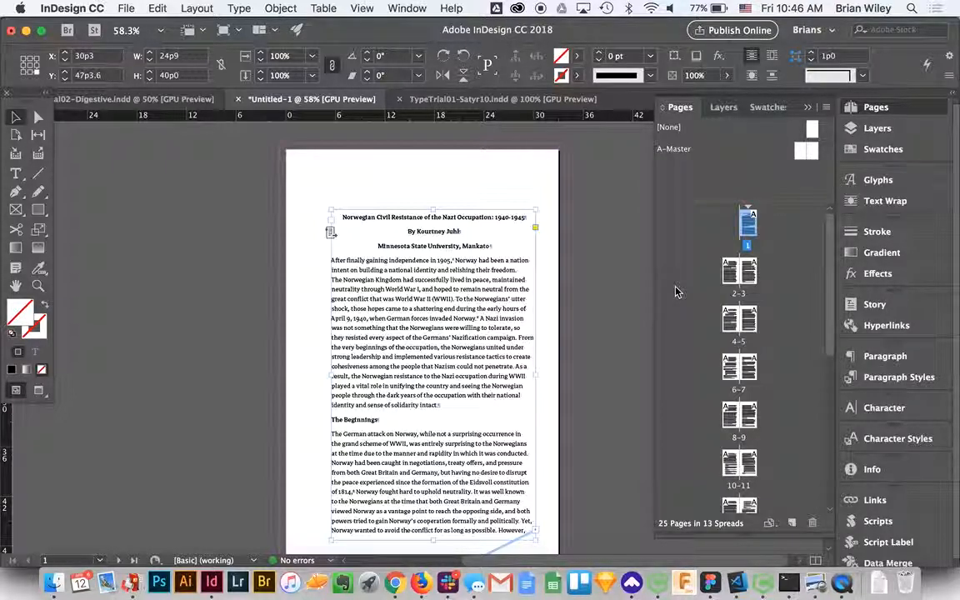
{"action": "scroll", "coordinate": [450, 360], "scroll_direction": "down", "scroll_amount": 1}
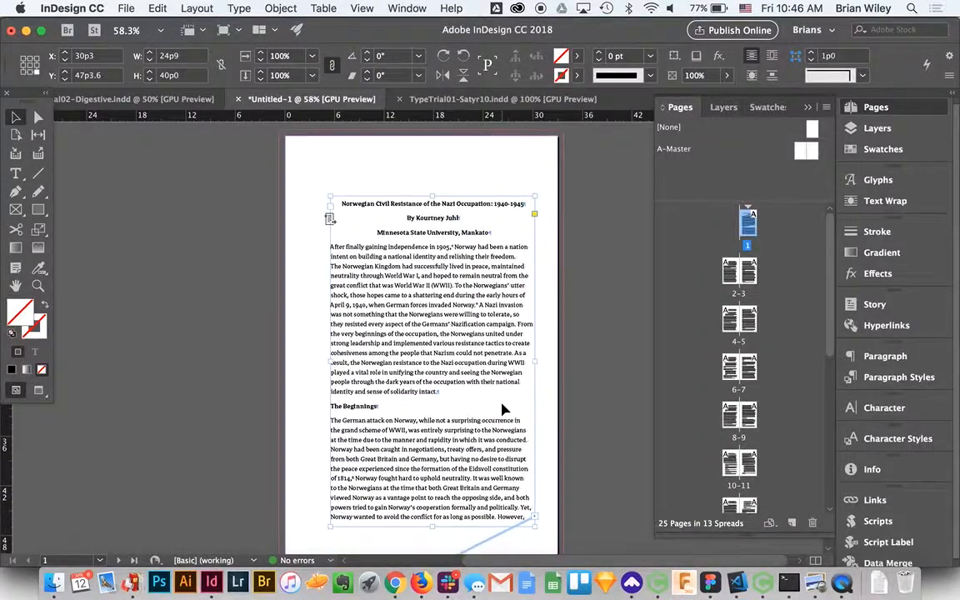
{"action": "scroll", "coordinate": [503, 409], "scroll_direction": "down", "scroll_amount": 10}
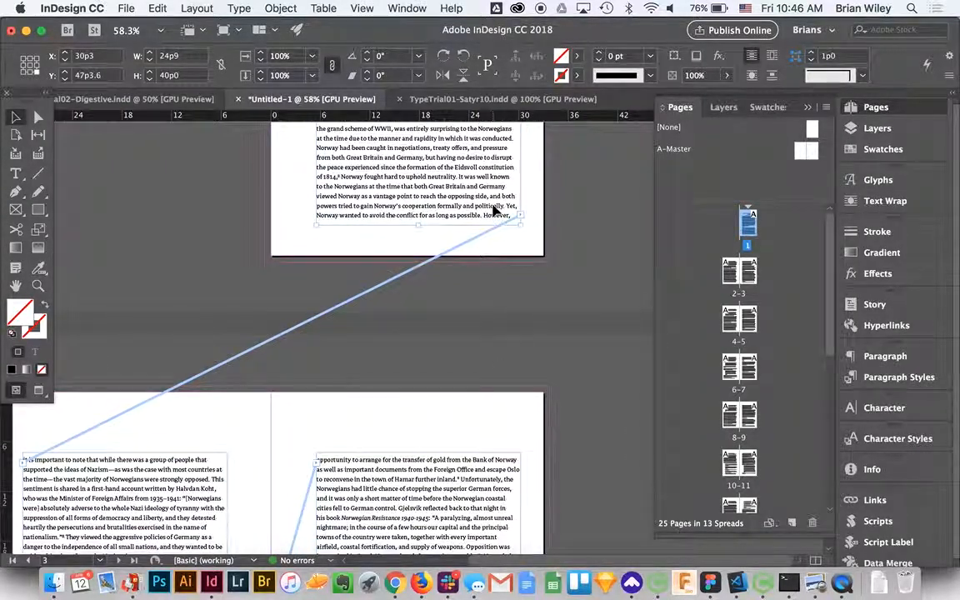
{"action": "scroll", "coordinate": [395, 388], "scroll_direction": "down", "scroll_amount": 10}
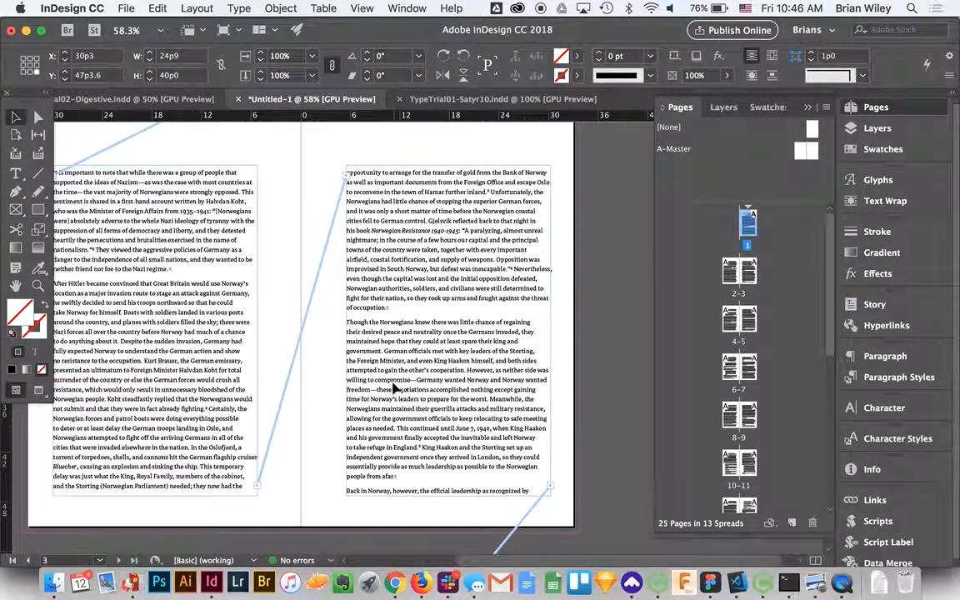
{"action": "scroll", "coordinate": [373, 268], "scroll_direction": "down", "scroll_amount": 10}
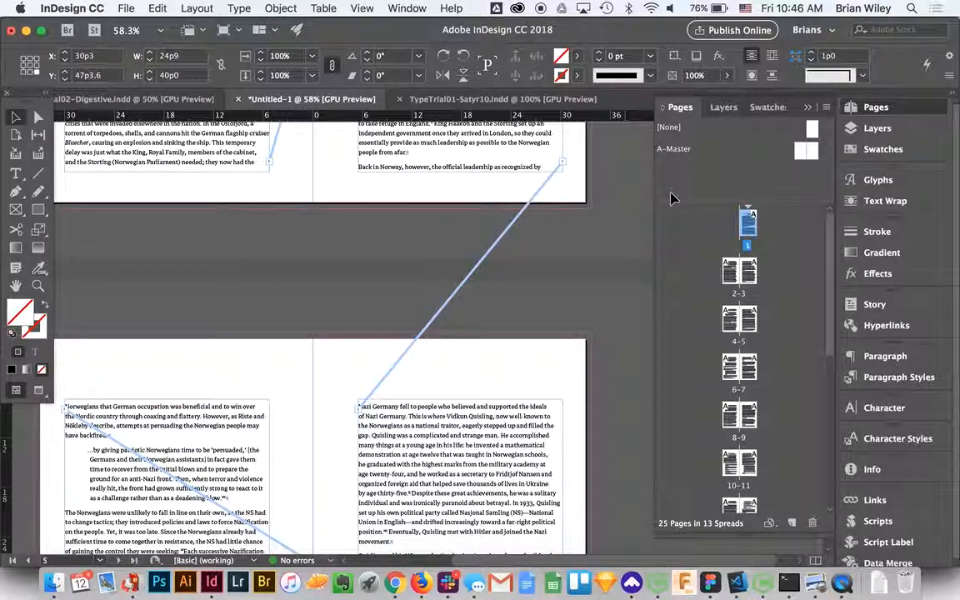
- Open the A-Master spread and inspect the threading between its left-page and right-page text frames
{"action": "double_click", "coordinate": [800, 151]}
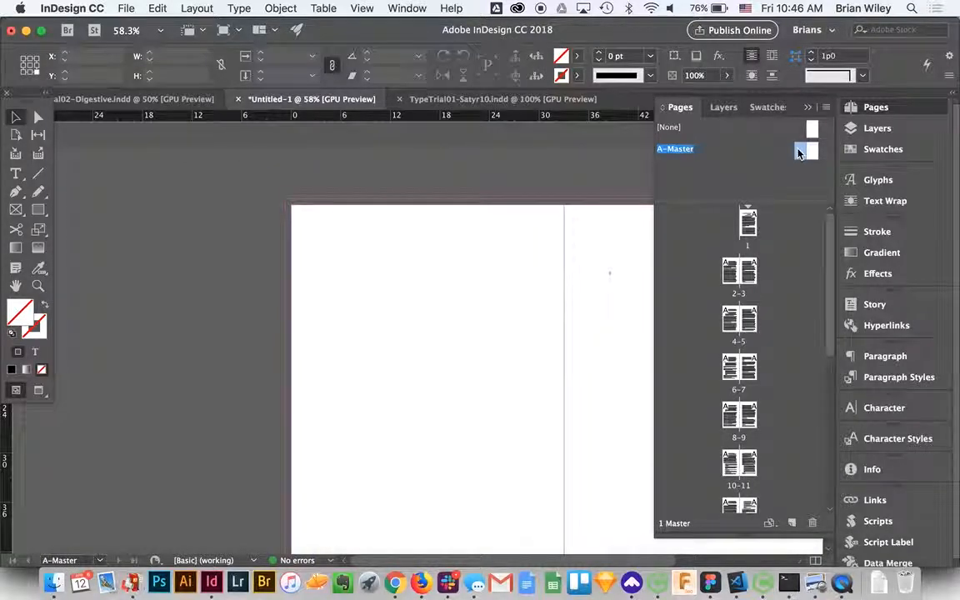
{"action": "left_click", "coordinate": [475, 354]}
{"action": "scroll", "coordinate": [471, 354], "scroll_direction": "down", "scroll_amount": 5}
{"action": "scroll", "coordinate": [472, 354], "scroll_direction": "right", "scroll_amount": 3}
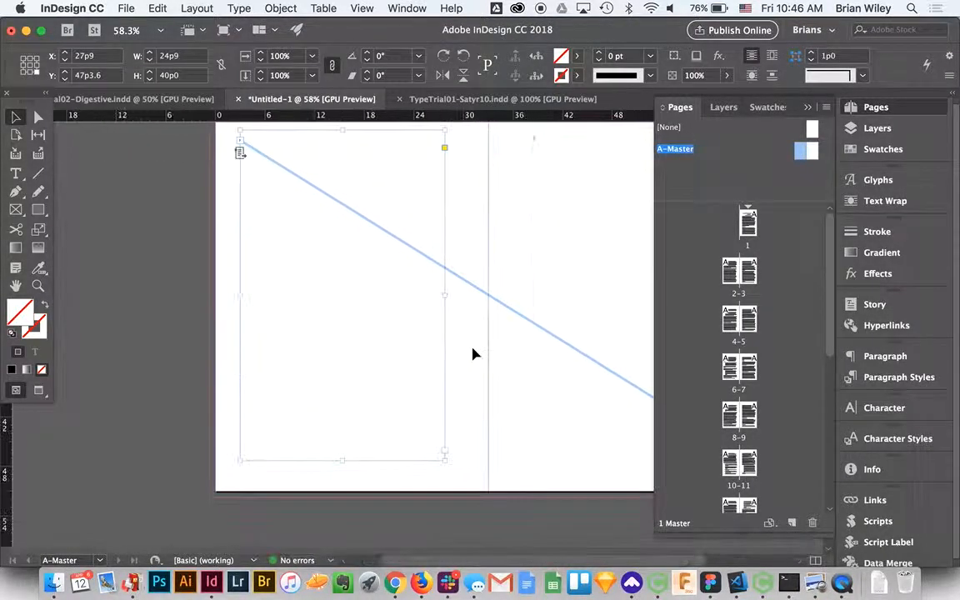
{"action": "scroll", "coordinate": [471, 354], "scroll_direction": "right", "scroll_amount": 5}
{"action": "scroll", "coordinate": [471, 354], "scroll_direction": "up", "scroll_amount": 1}
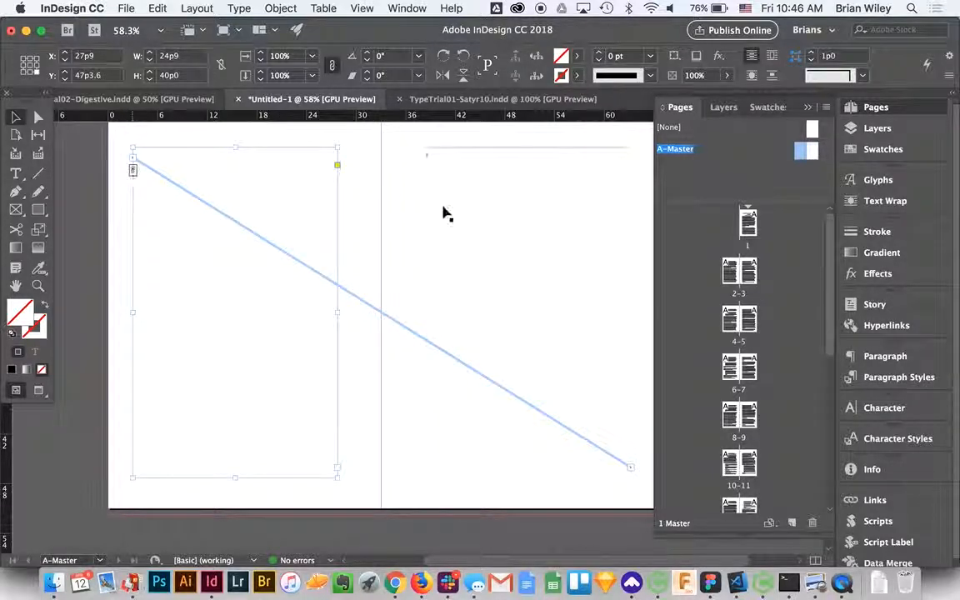
{"action": "left_click_drag", "start_coordinate": [285, 317], "coordinate": [578, 317]}
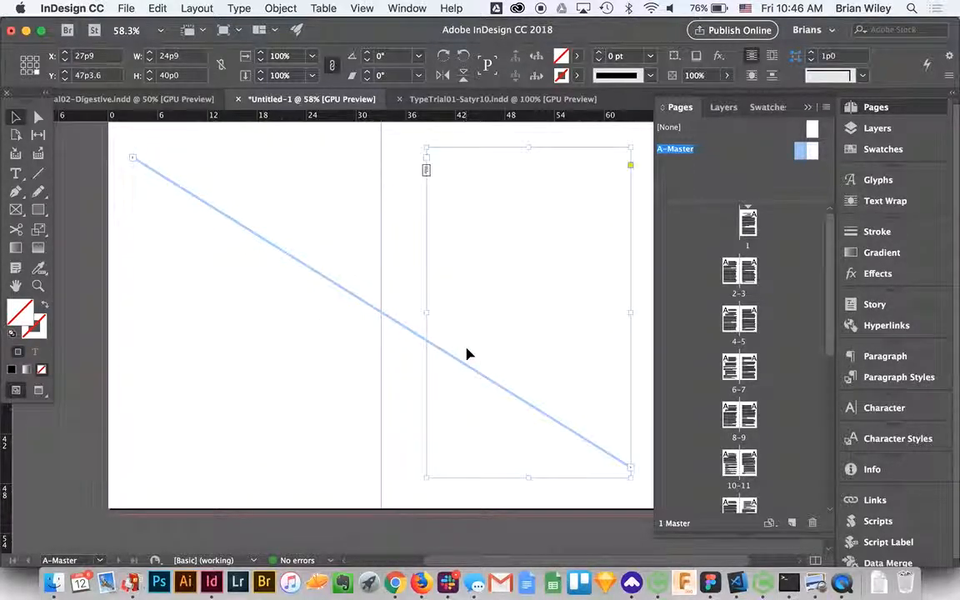
- Unlink the two A-Master text frames and thread the right-page frame back into the left-page frame
{"action": "left_click", "coordinate": [630, 467]}
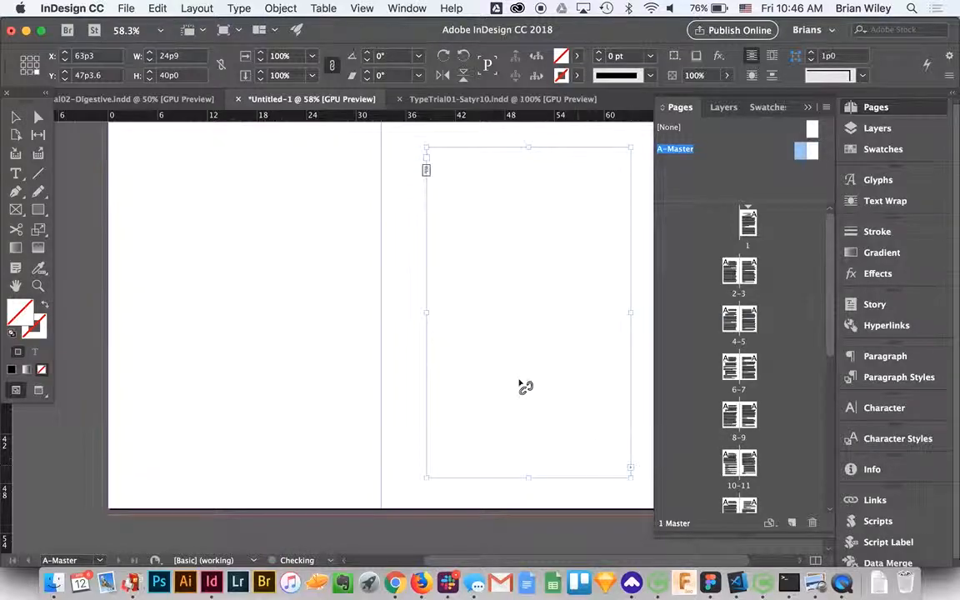
{"action": "key", "text": "Escape"}
{"action": "left_click", "coordinate": [474, 169]}
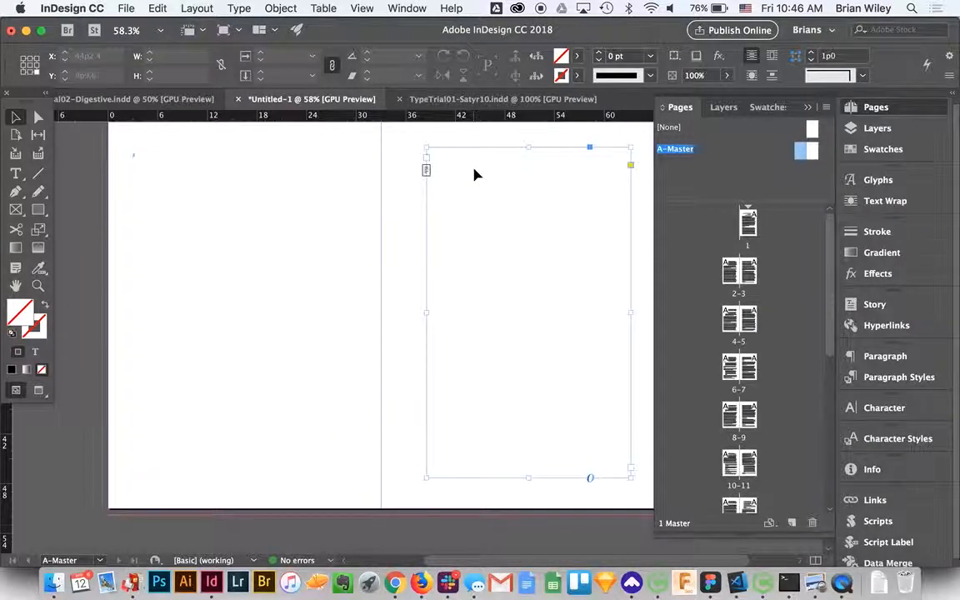
{"action": "left_click", "coordinate": [426, 172]}
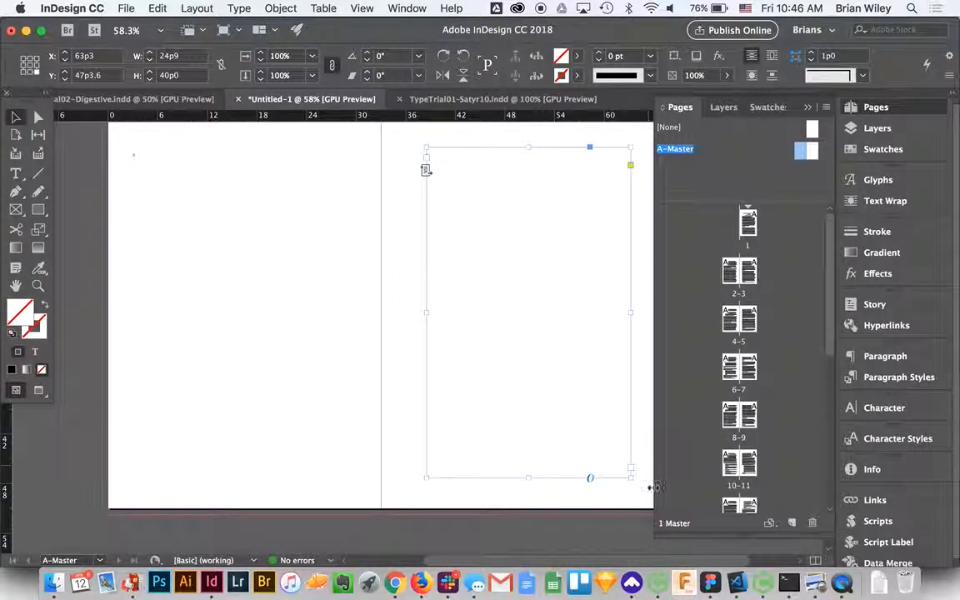
{"action": "left_click", "coordinate": [629, 472]}
{"action": "left_click", "coordinate": [207, 321]}
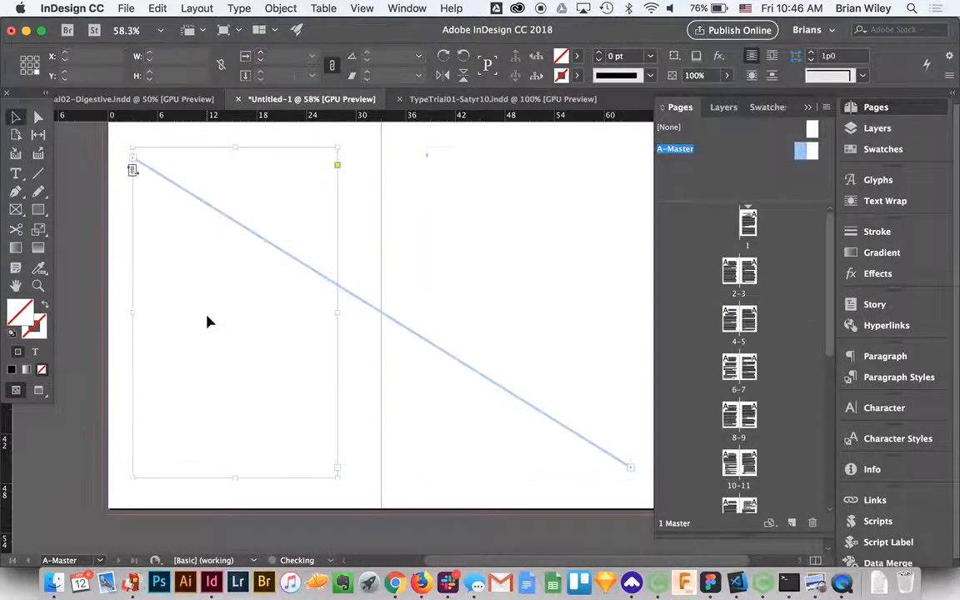
{"action": "left_click", "coordinate": [448, 211]}
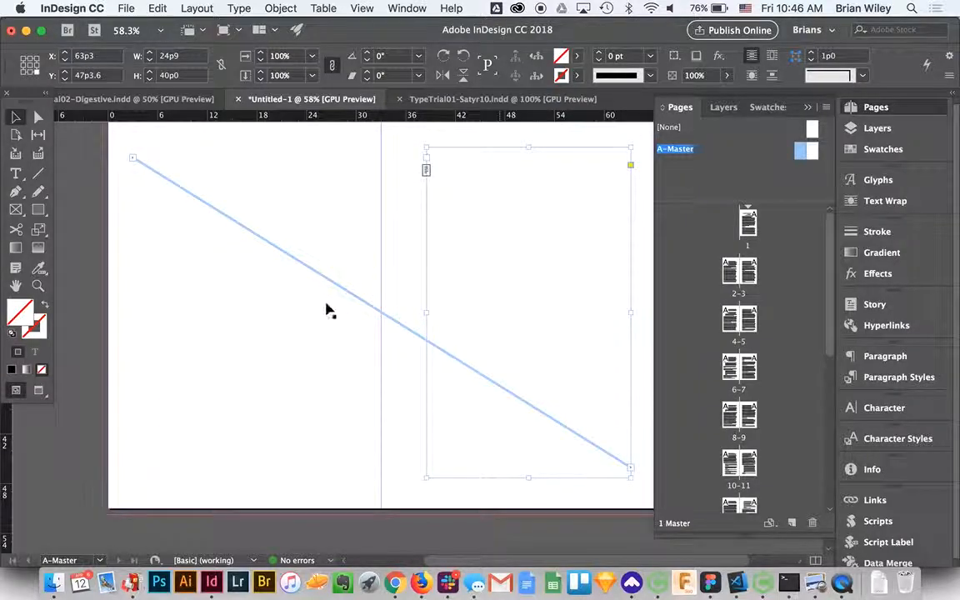
- Break the text thread running from the right-page frame to the left-page frame on A-Master
{"action": "left_click", "coordinate": [631, 469]}
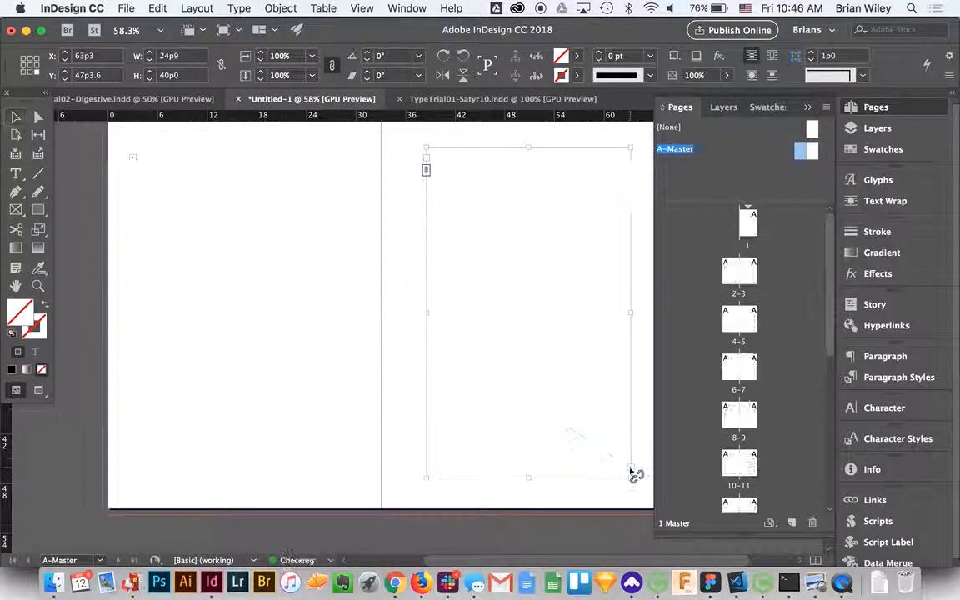
{"action": "left_click", "coordinate": [521, 322]}
{"action": "left_click", "coordinate": [344, 280]}
{"action": "left_click", "coordinate": [307, 281]}
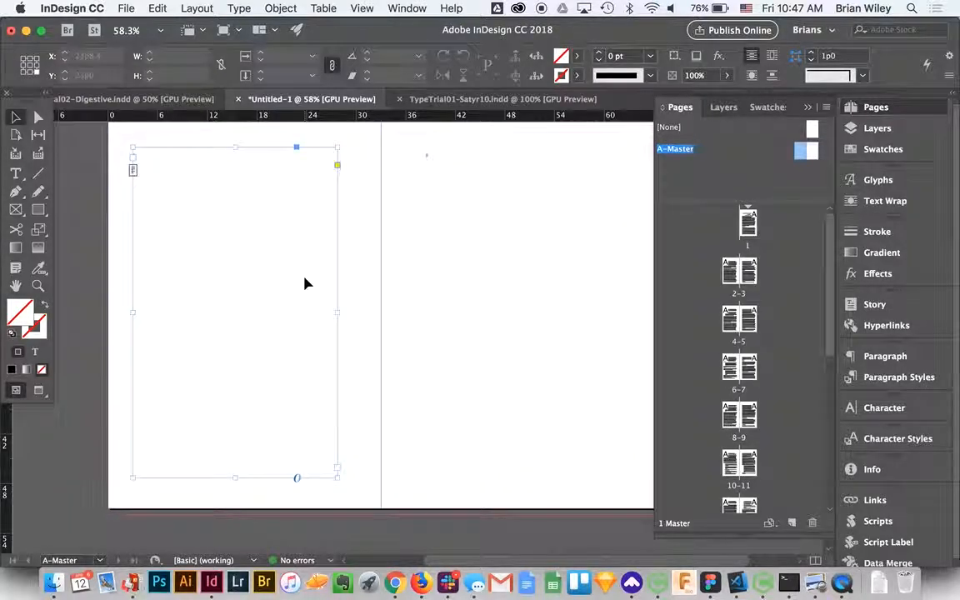
- Thread the left-page text frame on A-Master into the right-page text frame
{"action": "left_click", "coordinate": [437, 285]}
{"action": "left_click", "coordinate": [234, 282]}
{"action": "left_click", "coordinate": [450, 287]}
{"action": "left_click", "coordinate": [306, 299]}
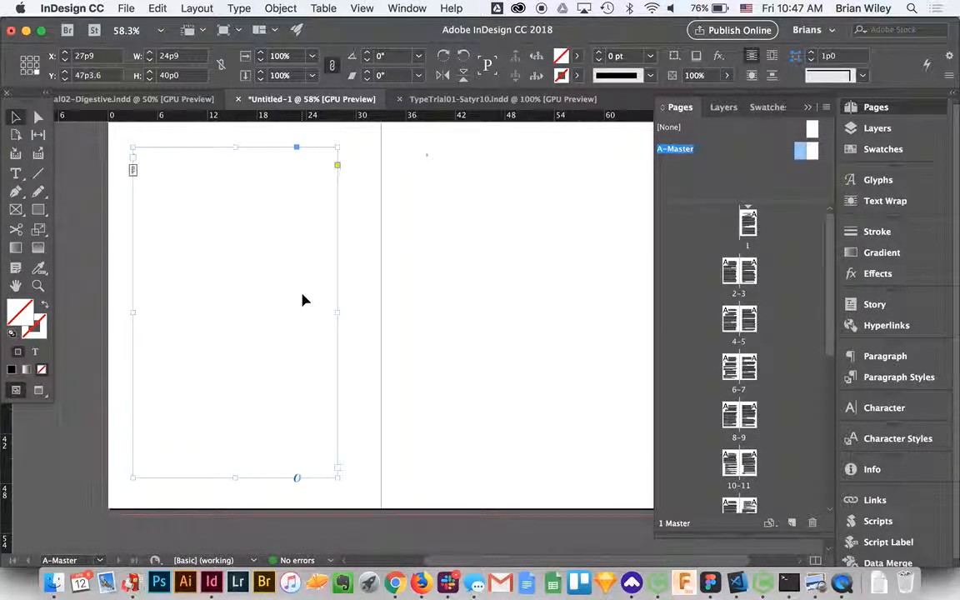
{"action": "left_click", "coordinate": [133, 173]}
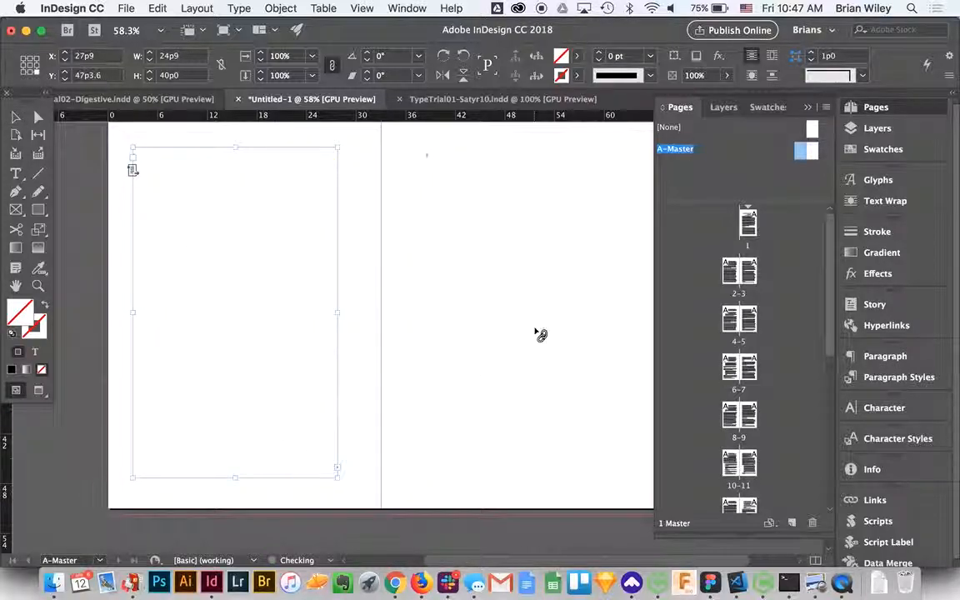
{"action": "left_click", "coordinate": [513, 287]}
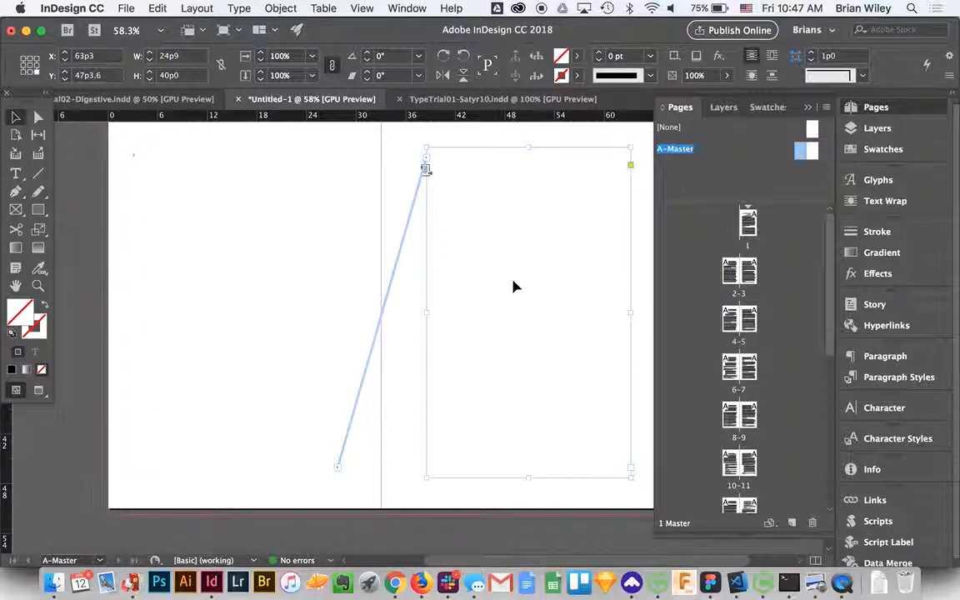
- Return to page 1 and check how its text frame threads into spread 2-3
{"action": "left_click", "coordinate": [746, 225]}
{"action": "double_click", "coordinate": [747, 225]}
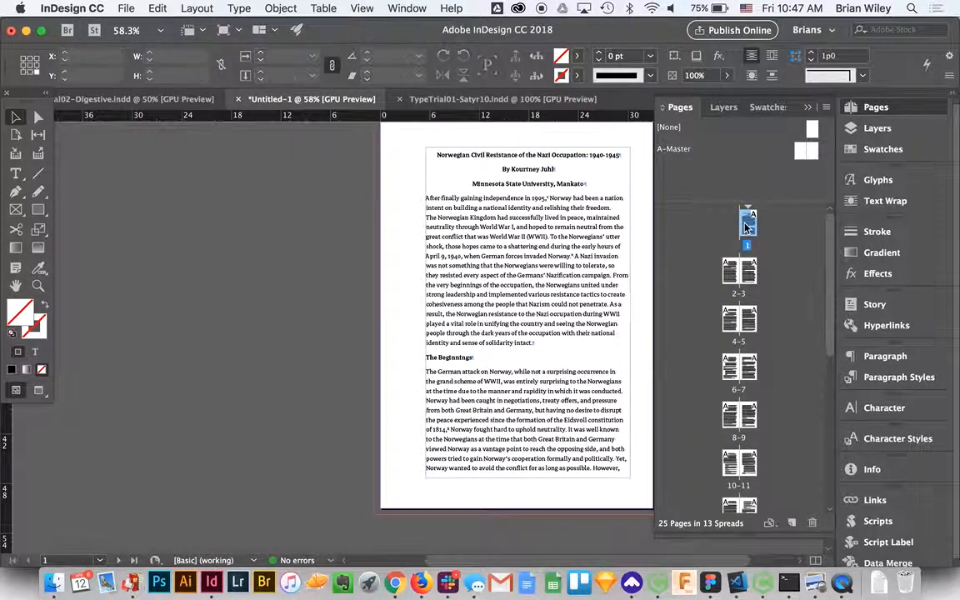
{"action": "scroll", "coordinate": [554, 316], "scroll_direction": "down", "scroll_amount": 5}
{"action": "scroll", "coordinate": [554, 316], "scroll_direction": "down", "scroll_amount": 2}
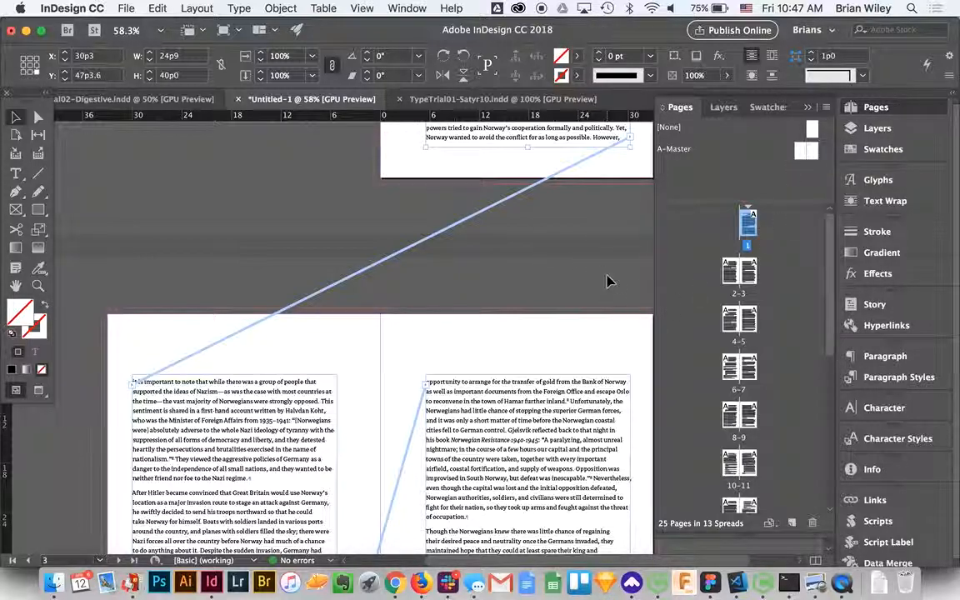
- Delete pages 2 through 25 together with their contents so Smart Text Reflow regenerates them
{"action": "left_click", "coordinate": [198, 275]}
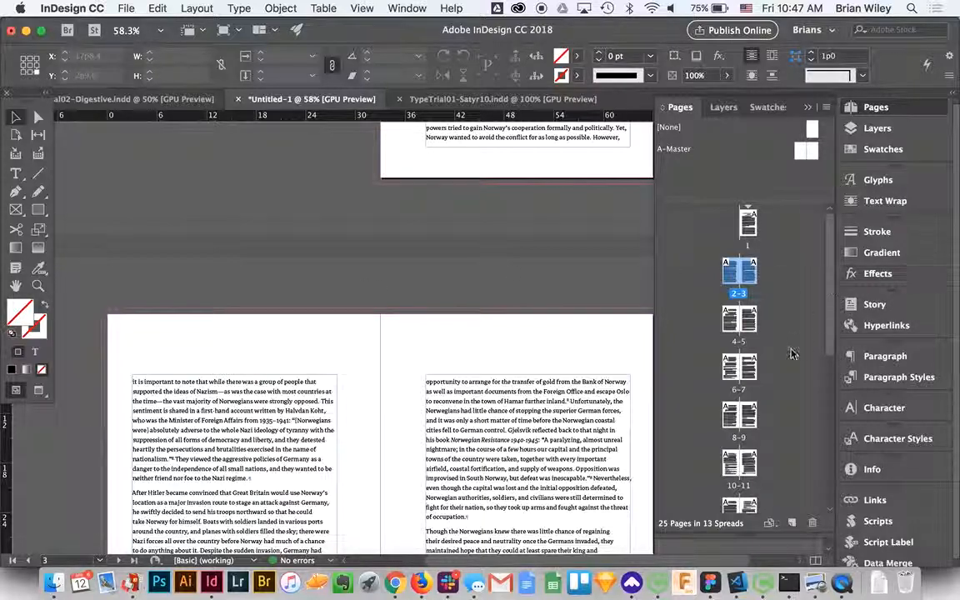
{"action": "scroll", "coordinate": [807, 404], "scroll_direction": "down", "scroll_amount": 5}
{"action": "left_click", "coordinate": [750, 479], "text": "shift"}
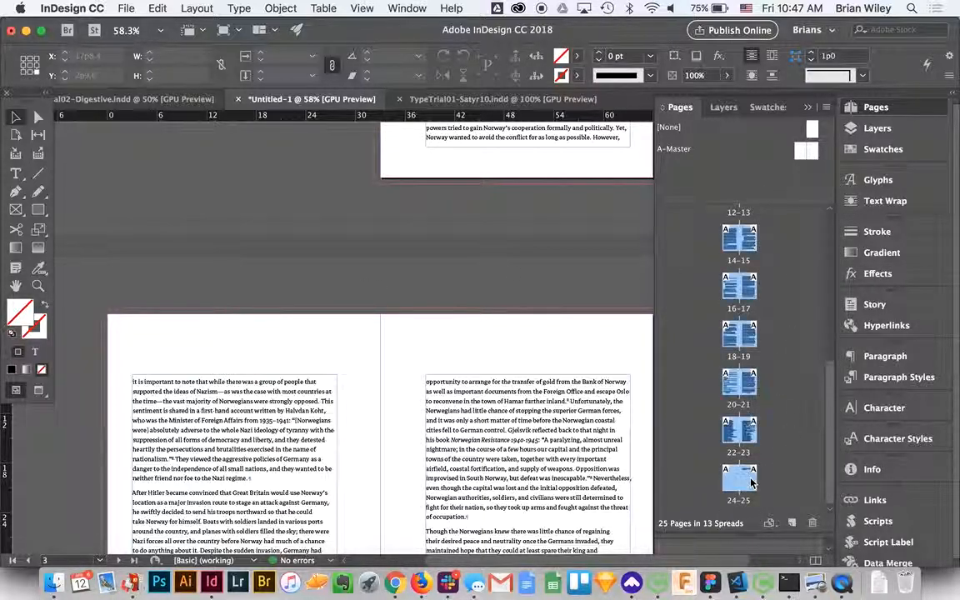
{"action": "left_click", "coordinate": [813, 522]}
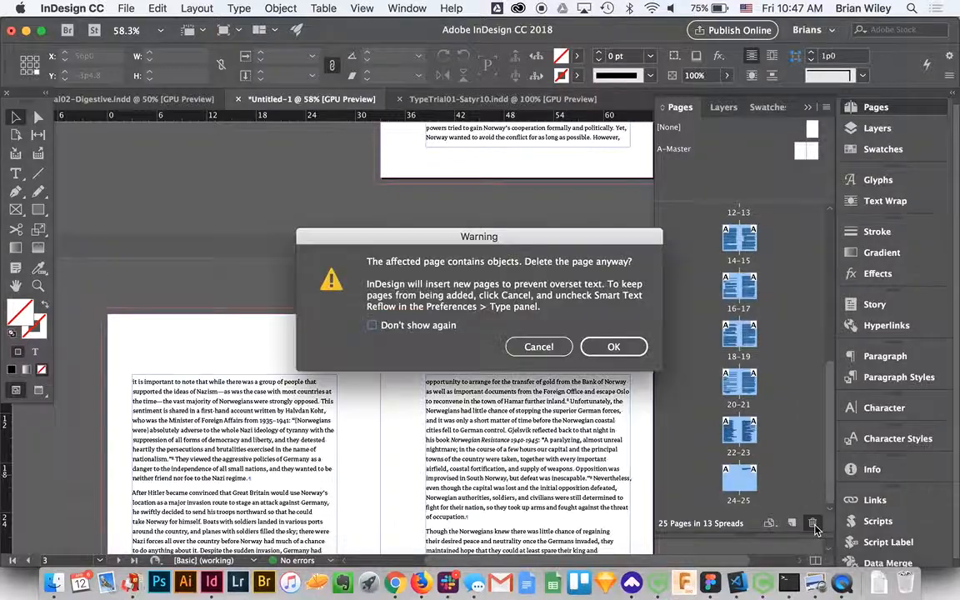
{"action": "left_click", "coordinate": [613, 346]}
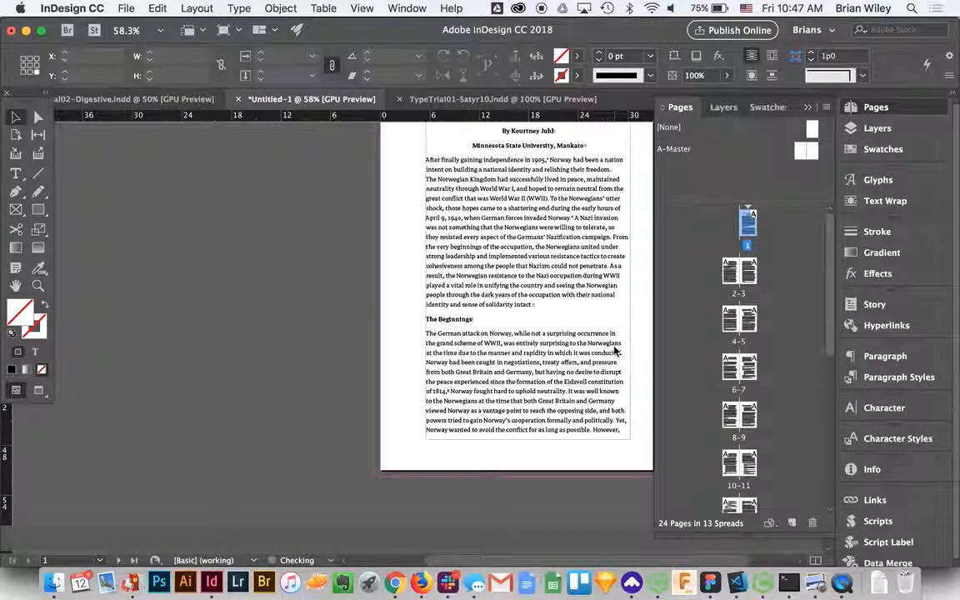
- Examine the text threading from page 1 through the regenerated spreads 2-3 and 4-5
{"action": "scroll", "coordinate": [539, 313], "scroll_direction": "down", "scroll_amount": 3}
{"action": "left_click", "coordinate": [539, 312]}
{"action": "scroll", "coordinate": [540, 312], "scroll_direction": "down", "scroll_amount": 5}
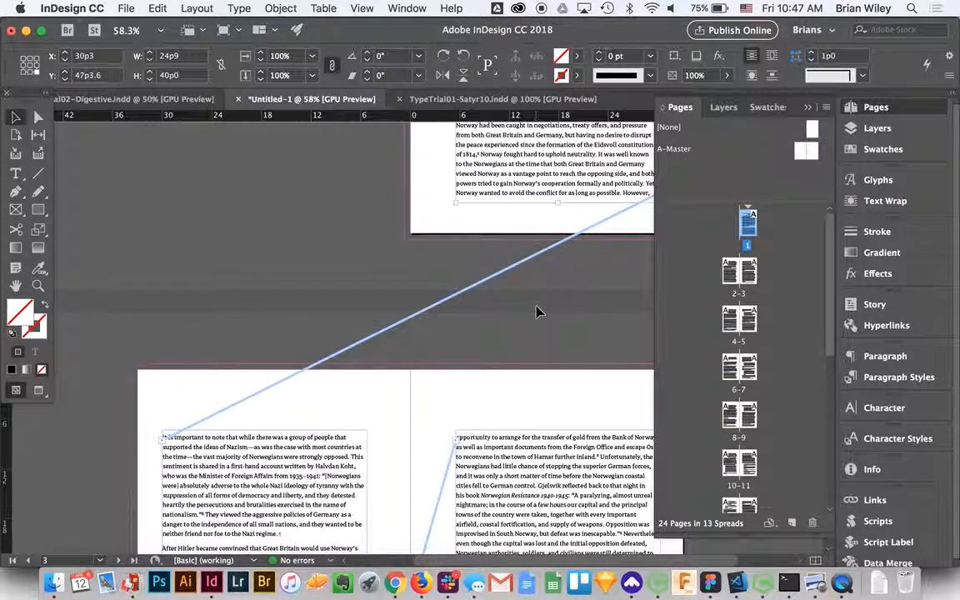
{"action": "scroll", "coordinate": [546, 457], "scroll_direction": "down", "scroll_amount": 1}
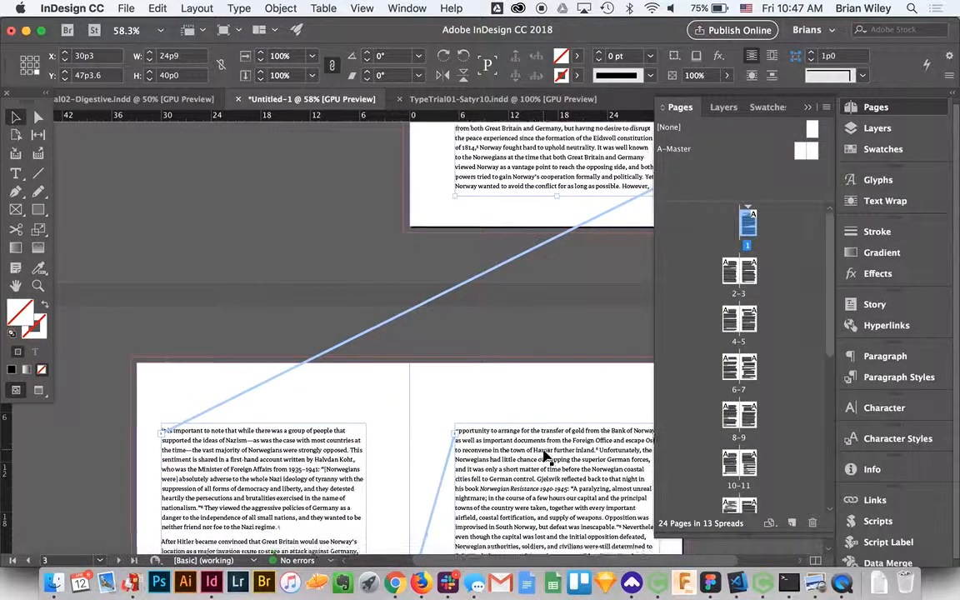
{"action": "scroll", "coordinate": [545, 456], "scroll_direction": "down", "scroll_amount": 10}
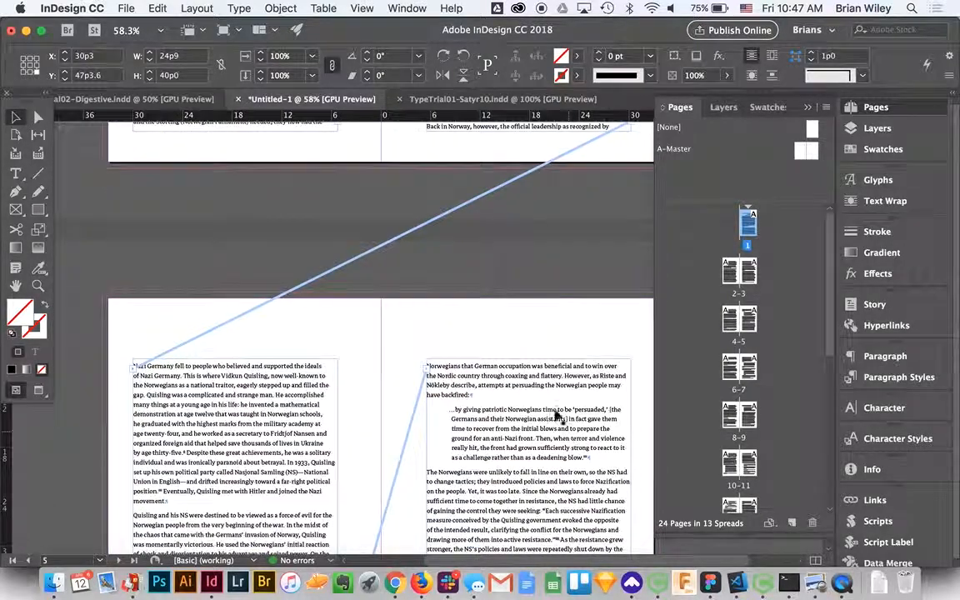
{"action": "scroll", "coordinate": [544, 358], "scroll_direction": "down", "scroll_amount": 8}
{"action": "scroll", "coordinate": [534, 490], "scroll_direction": "down", "scroll_amount": 12}
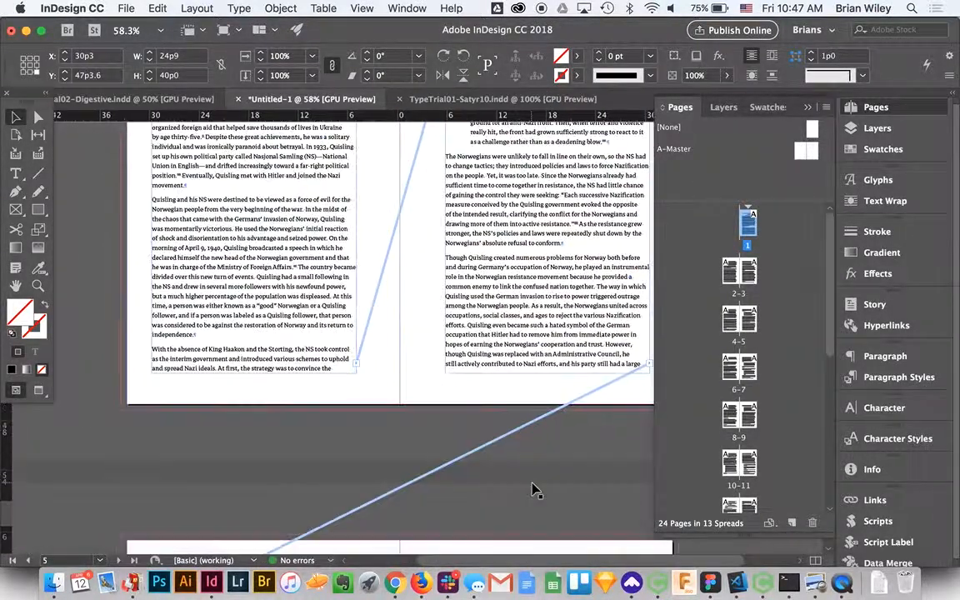